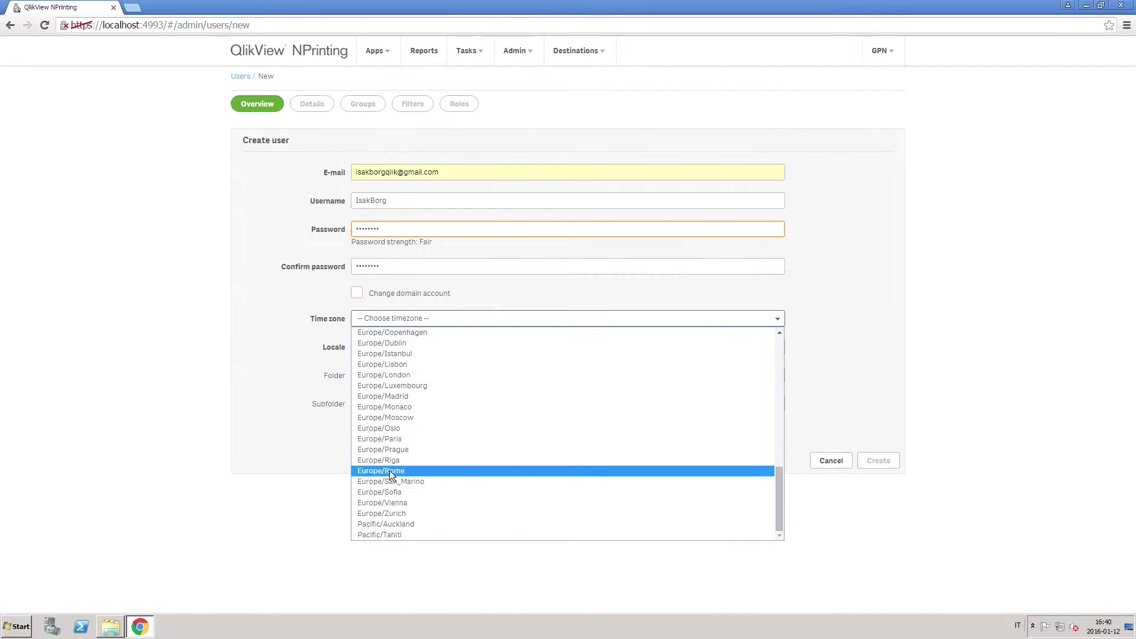
Step: Set the user's time zone to Europe/Rome and locale to English, then create the account
{"action": "left_click", "coordinate": [390, 471]}
{"action": "left_click", "coordinate": [414, 348]}
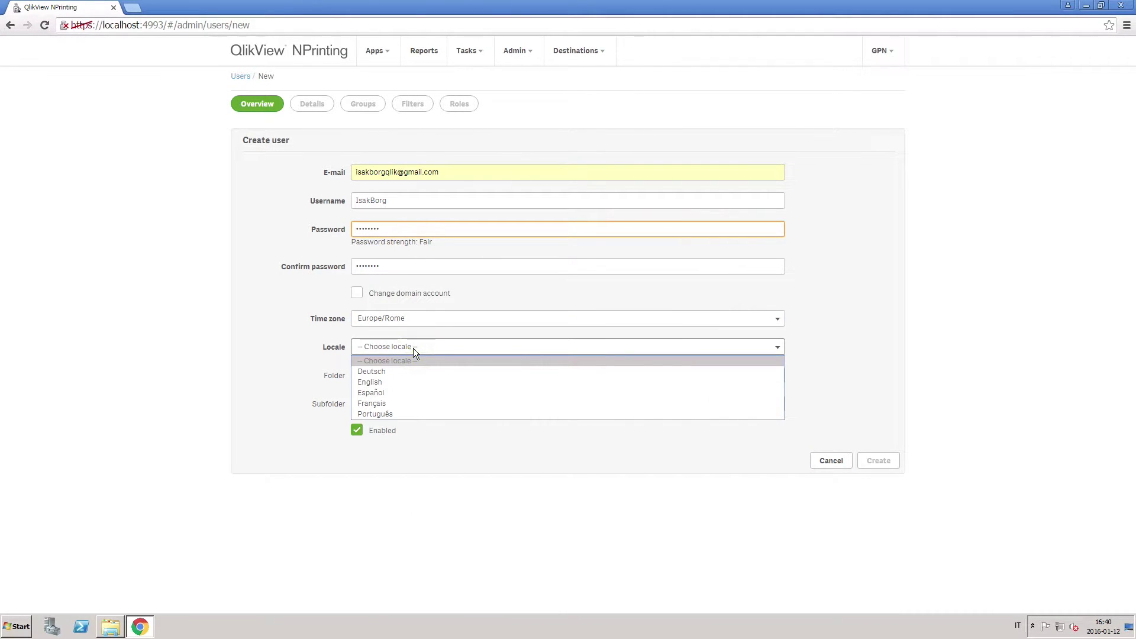
{"action": "left_click", "coordinate": [396, 383]}
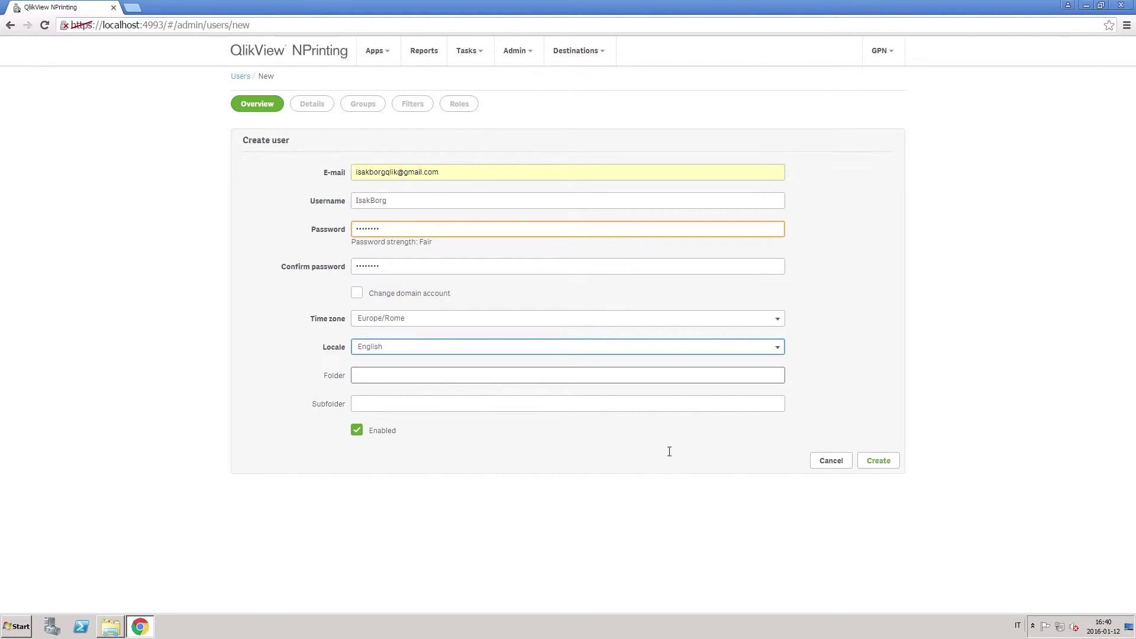
{"action": "left_click", "coordinate": [881, 464]}
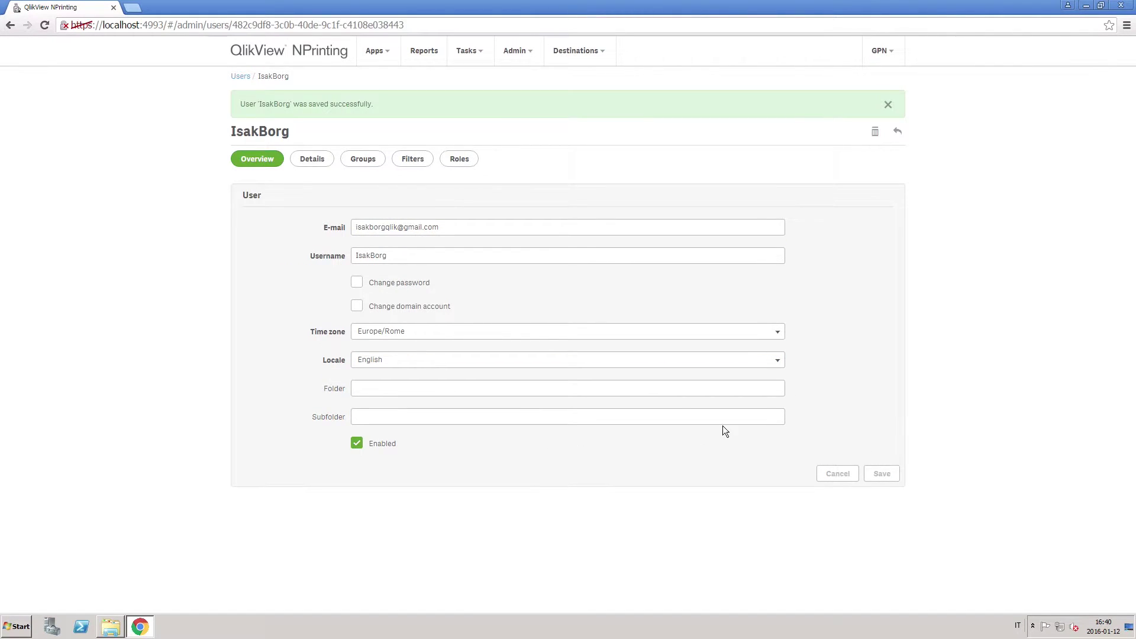
Step: Check the new user's Roles tab, which offers only Administrator, Developer, Newstand User and User
{"action": "left_click", "coordinate": [464, 159]}
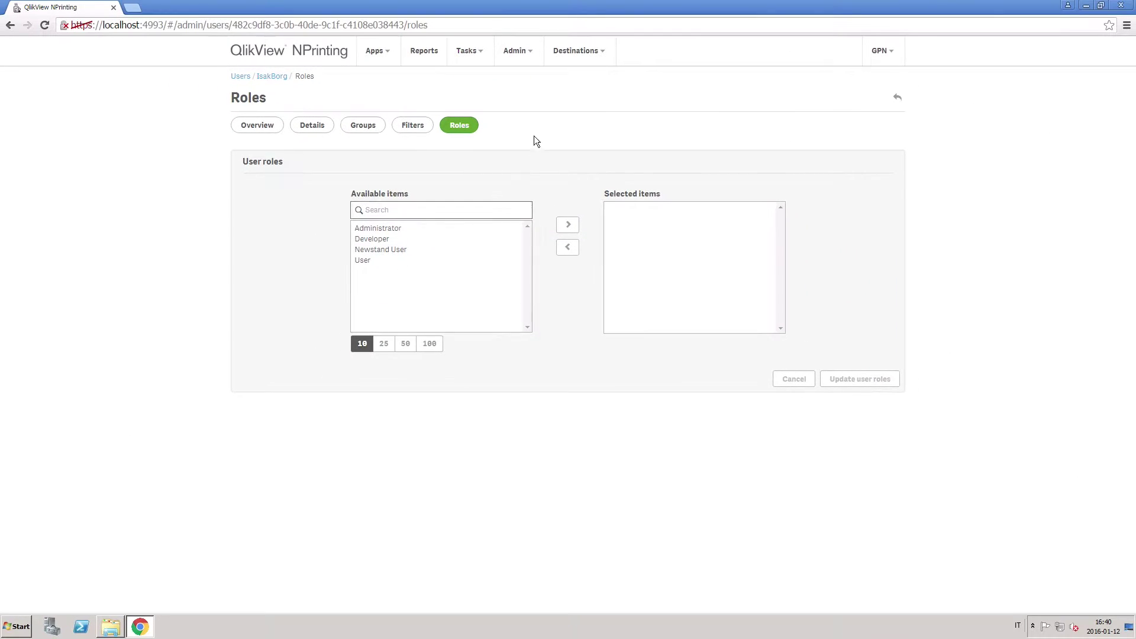
{"action": "left_click", "coordinate": [529, 58]}
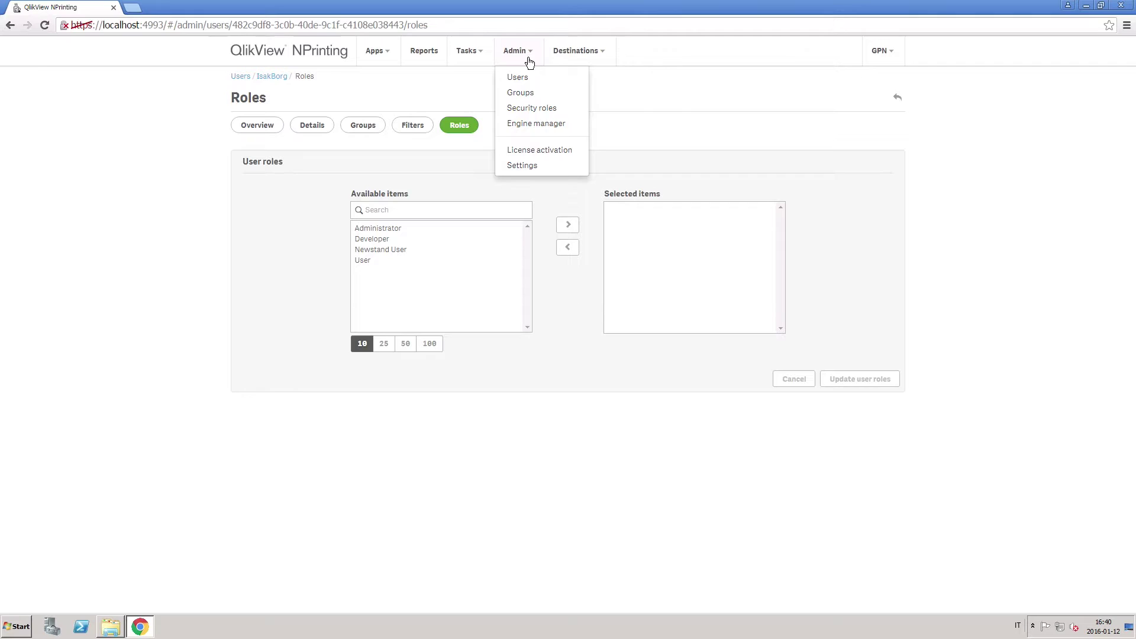
Step: Draft a new security role named 'Report Editor' with All apps ticked
{"action": "left_click", "coordinate": [522, 109]}
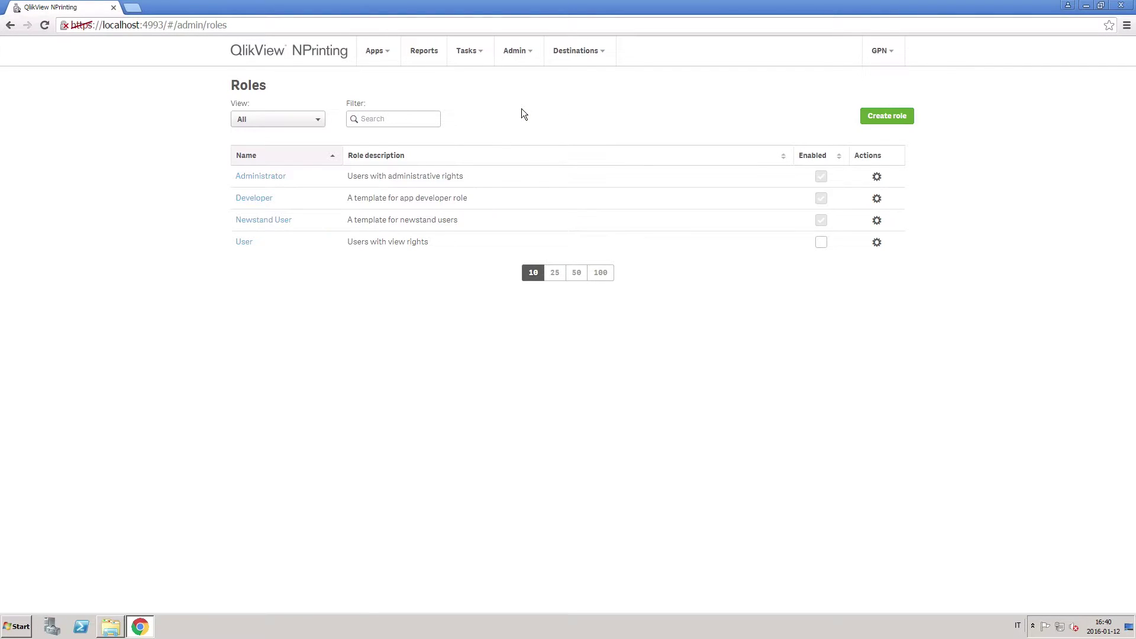
{"action": "left_click", "coordinate": [886, 118]}
{"action": "left_click", "coordinate": [615, 135]}
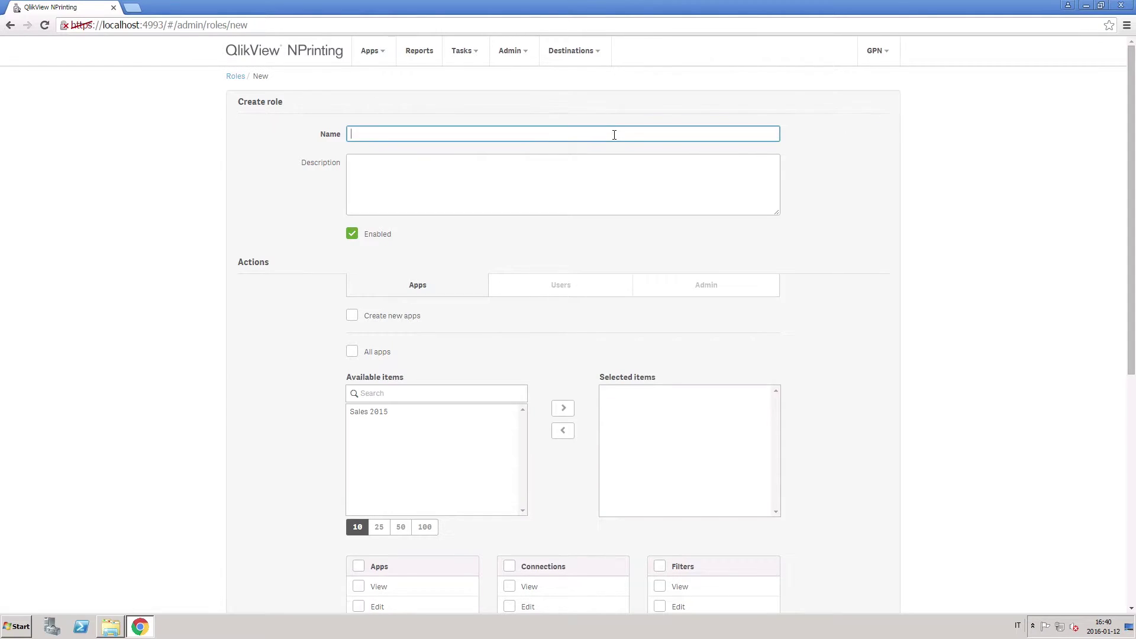
{"action": "type", "text": "Report Editor"}
{"action": "left_click", "coordinate": [352, 352]}
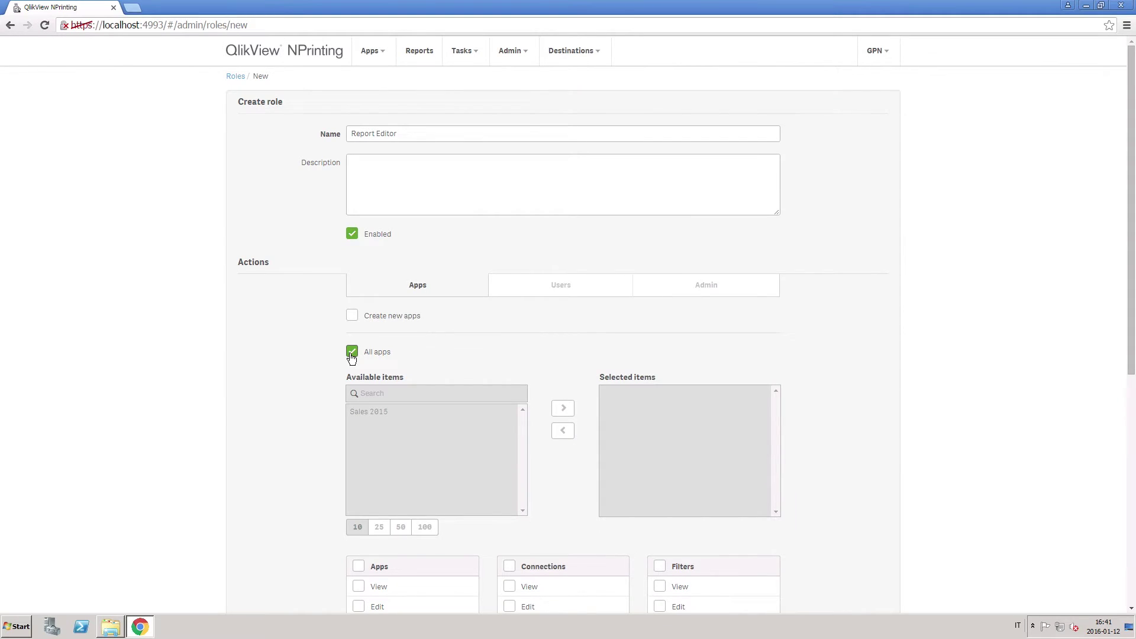
{"action": "scroll", "coordinate": [318, 391], "scroll_direction": "down", "scroll_amount": 7}
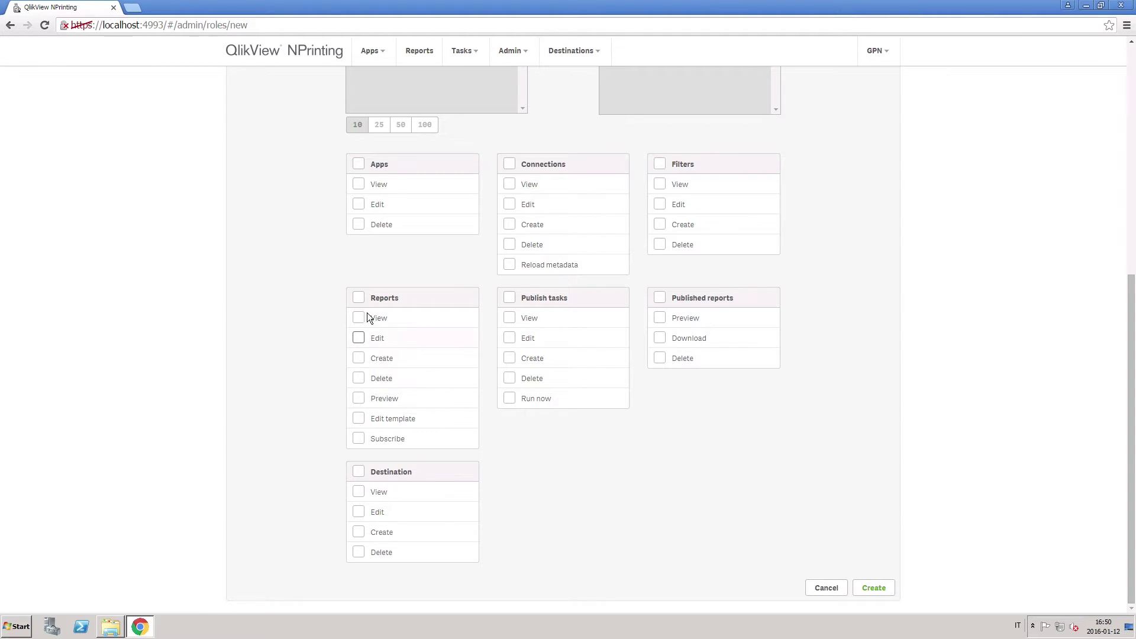
Step: Tick the Reports group to grant all Reports permissions, then save the Report Editor role
{"action": "left_click", "coordinate": [360, 298]}
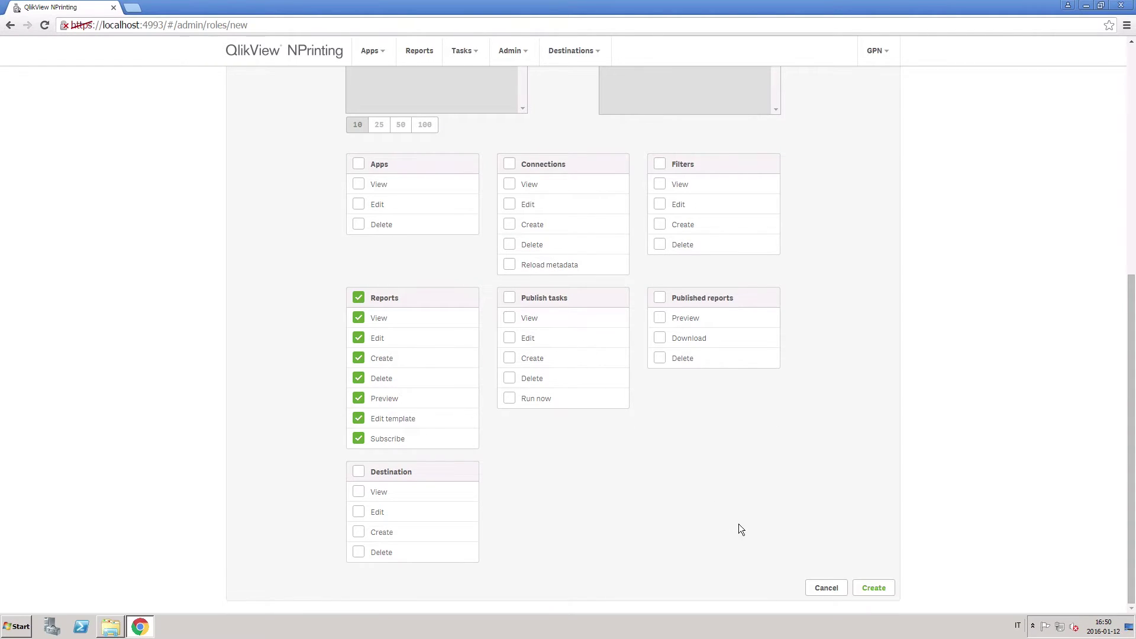
{"action": "left_click", "coordinate": [880, 594]}
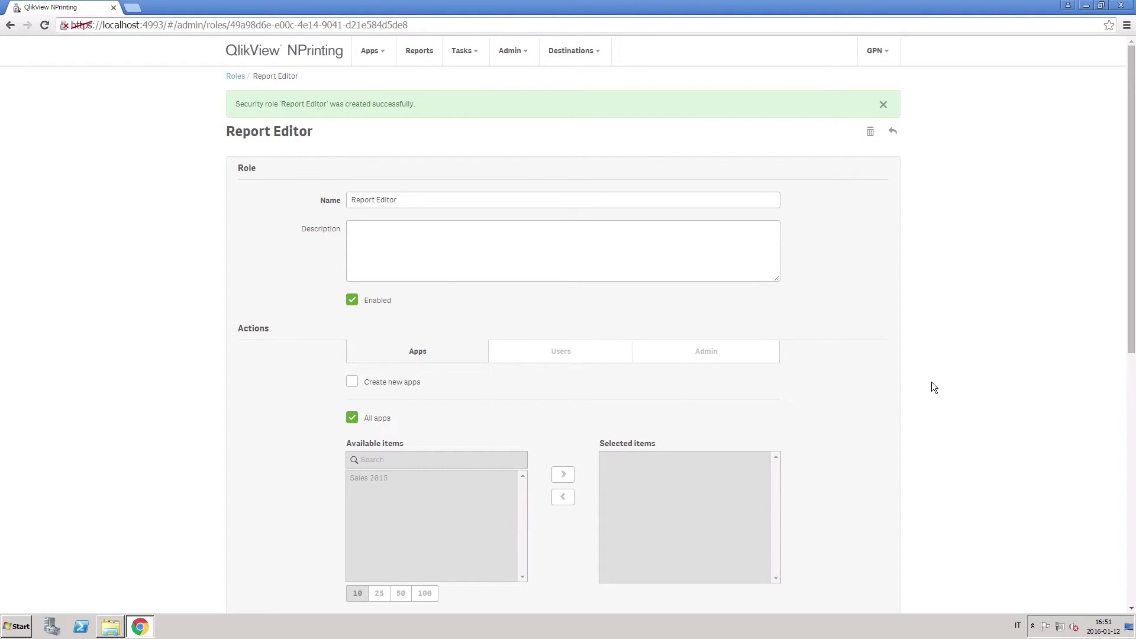
Step: Add the Report Editor role to the first user's selected roles and update them
{"action": "left_click", "coordinate": [511, 52]}
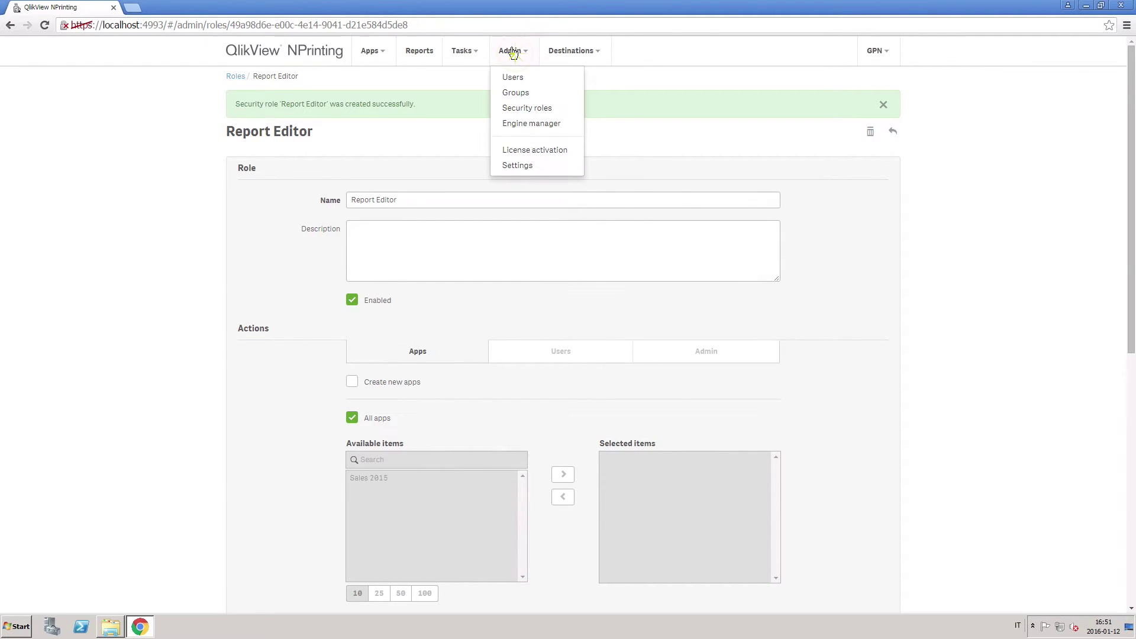
{"action": "left_click", "coordinate": [513, 77]}
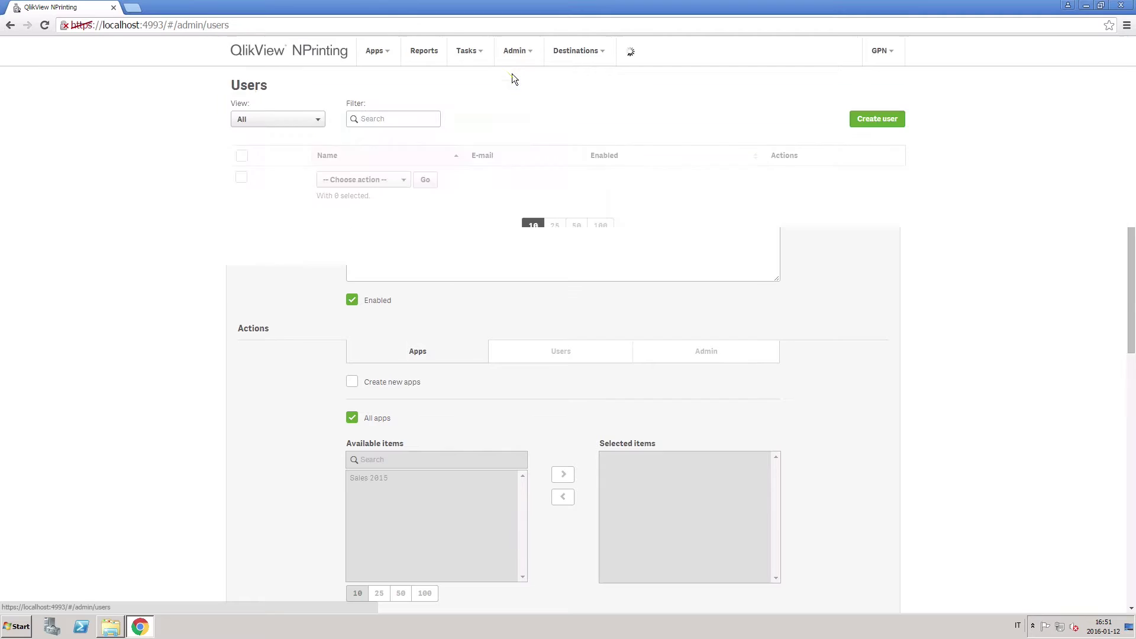
{"action": "left_click", "coordinate": [267, 200]}
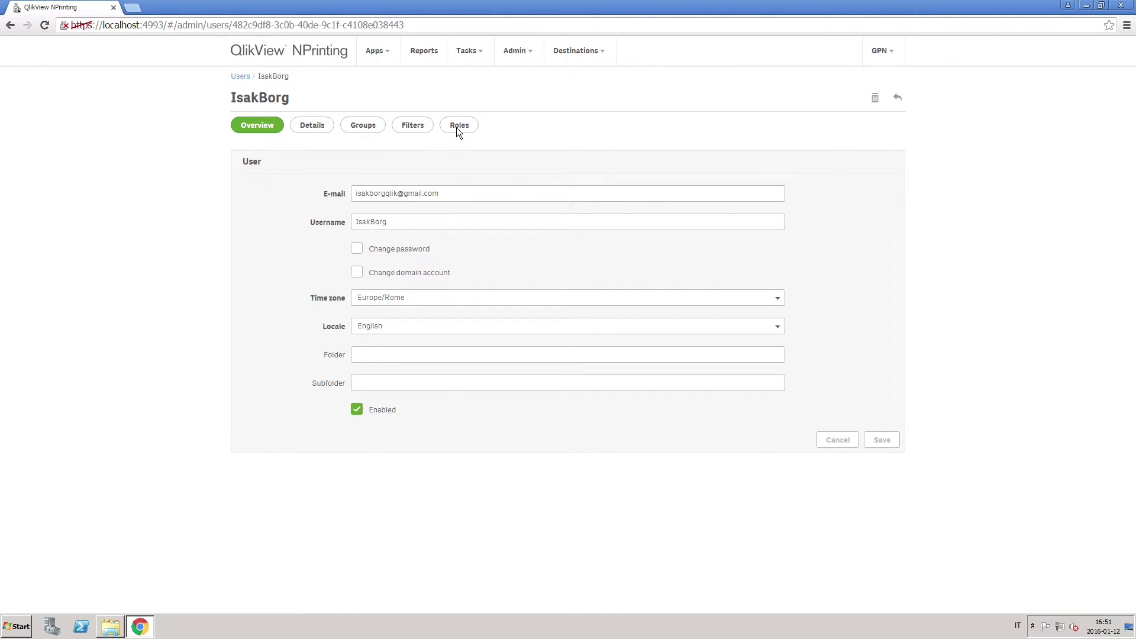
{"action": "left_click", "coordinate": [457, 126]}
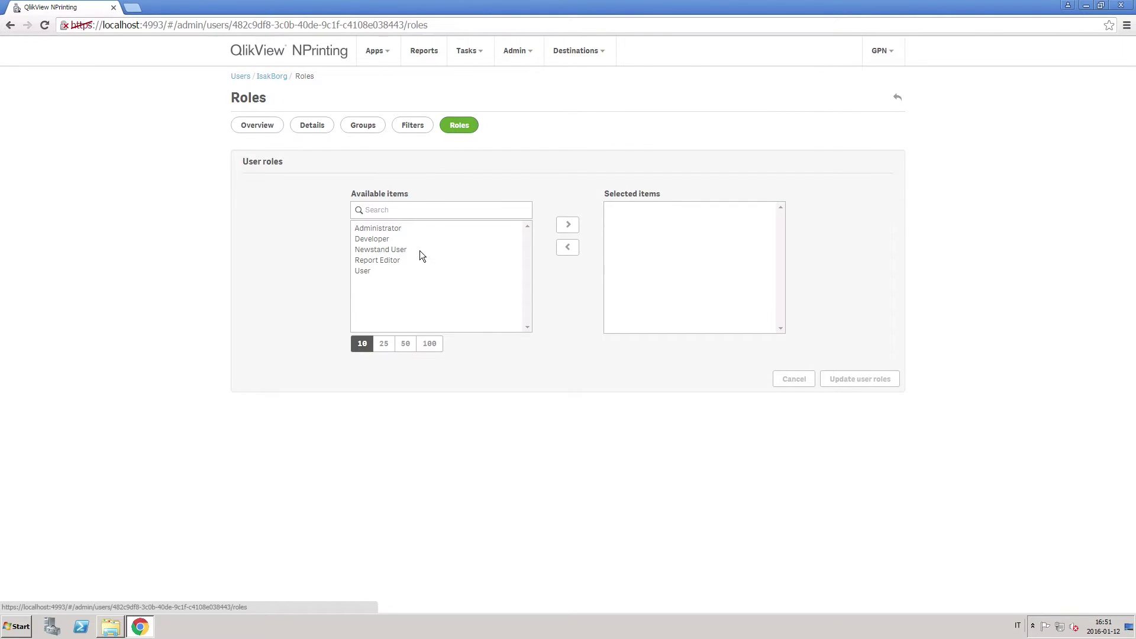
{"action": "left_click", "coordinate": [415, 261]}
{"action": "left_click", "coordinate": [567, 226]}
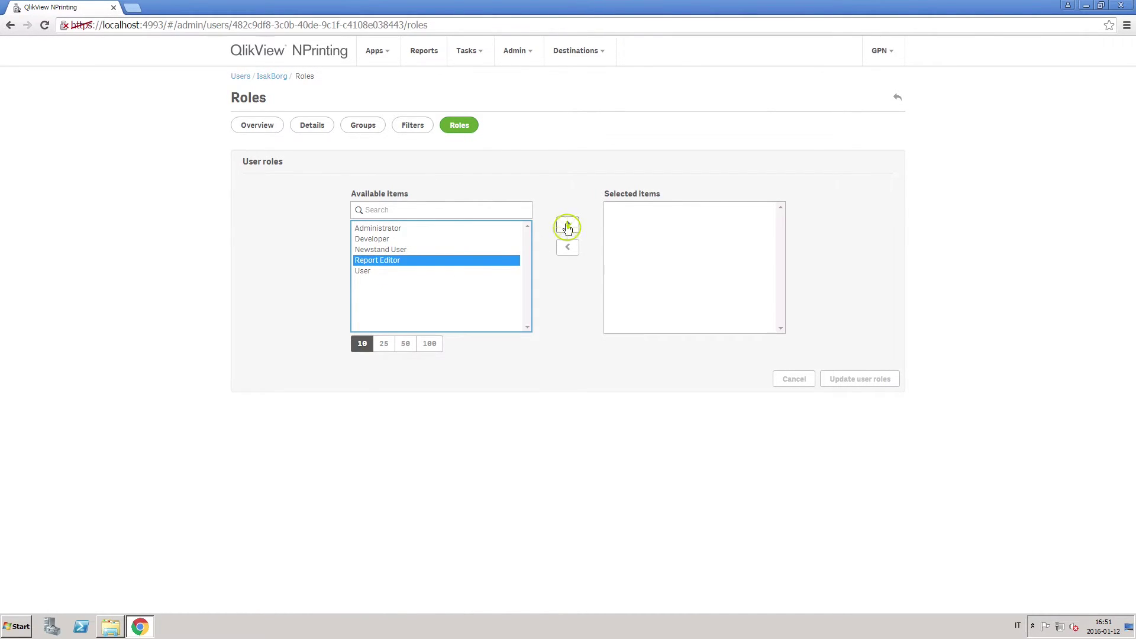
{"action": "left_click", "coordinate": [861, 380]}
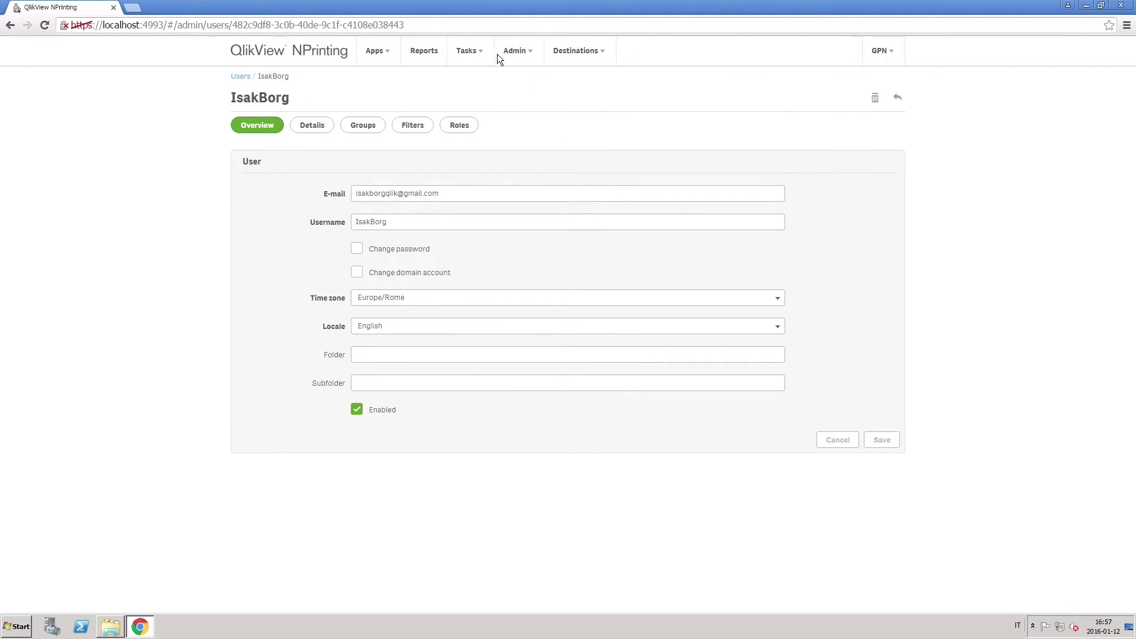
Step: Create a second user account, entering the user's e-mail, and save it
{"action": "left_click", "coordinate": [510, 52]}
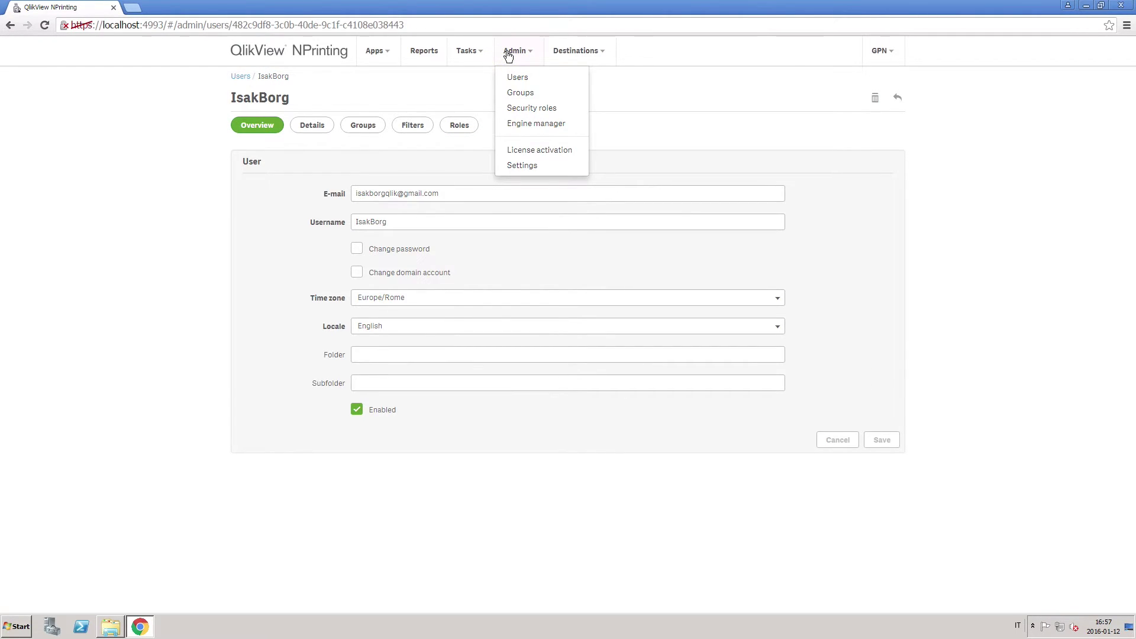
{"action": "left_click", "coordinate": [517, 77]}
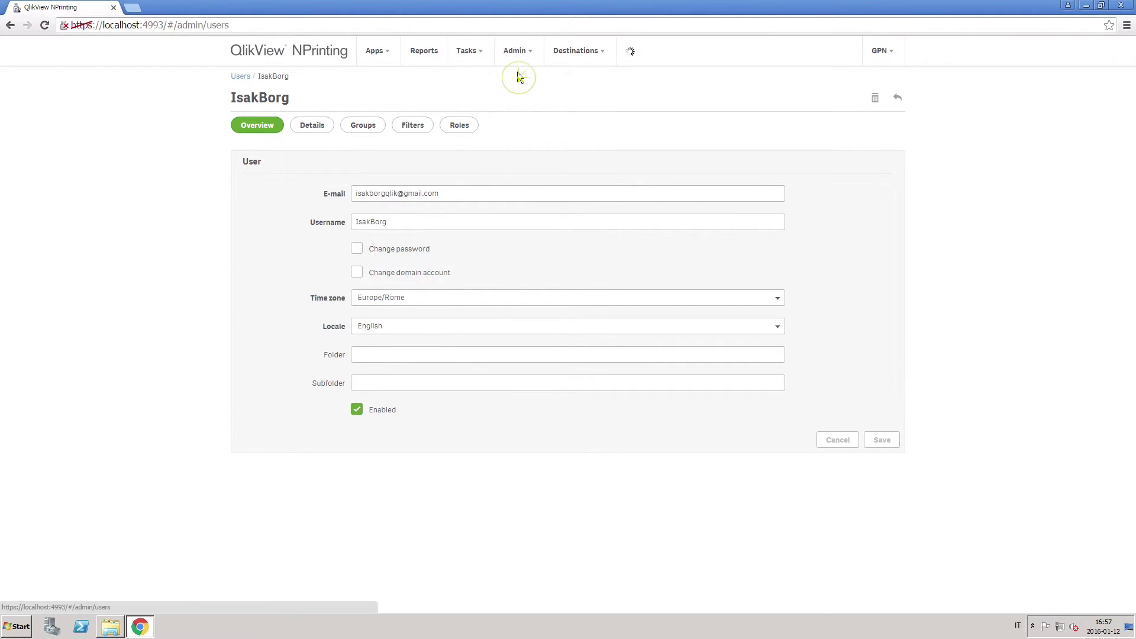
{"action": "left_click", "coordinate": [855, 120]}
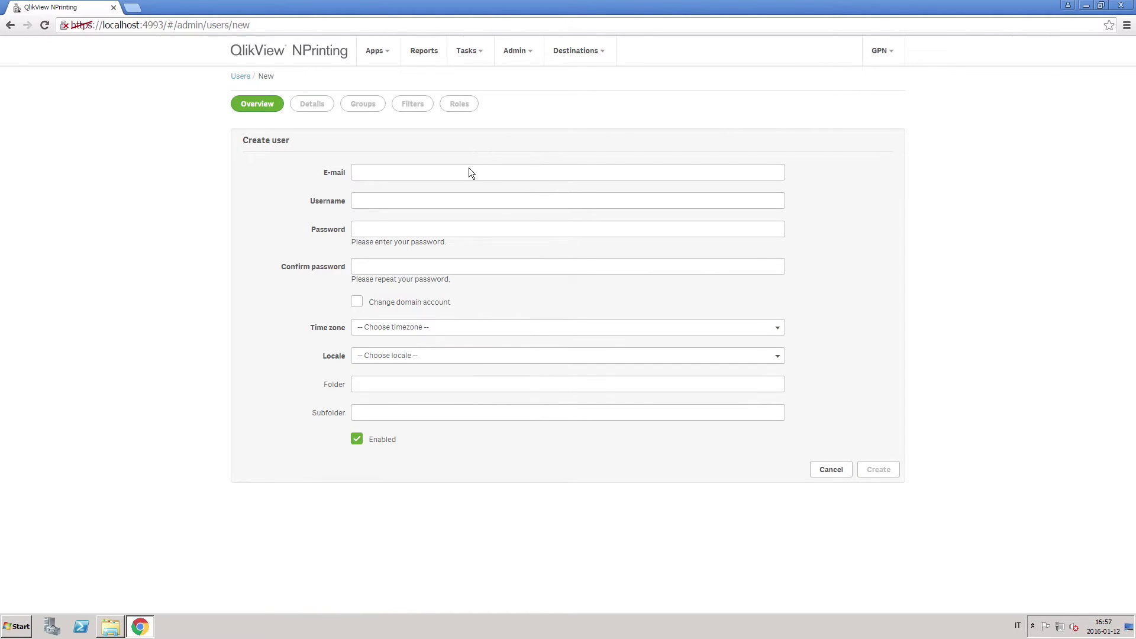
{"action": "left_click", "coordinate": [463, 173]}
{"action": "type", "text": "mikaelb"}
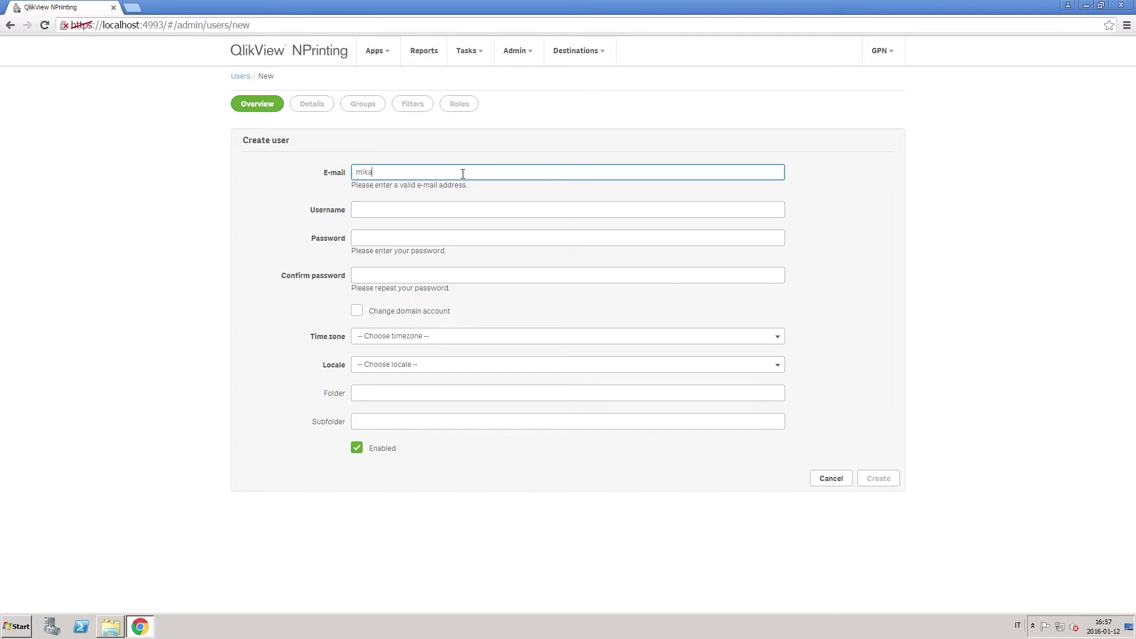
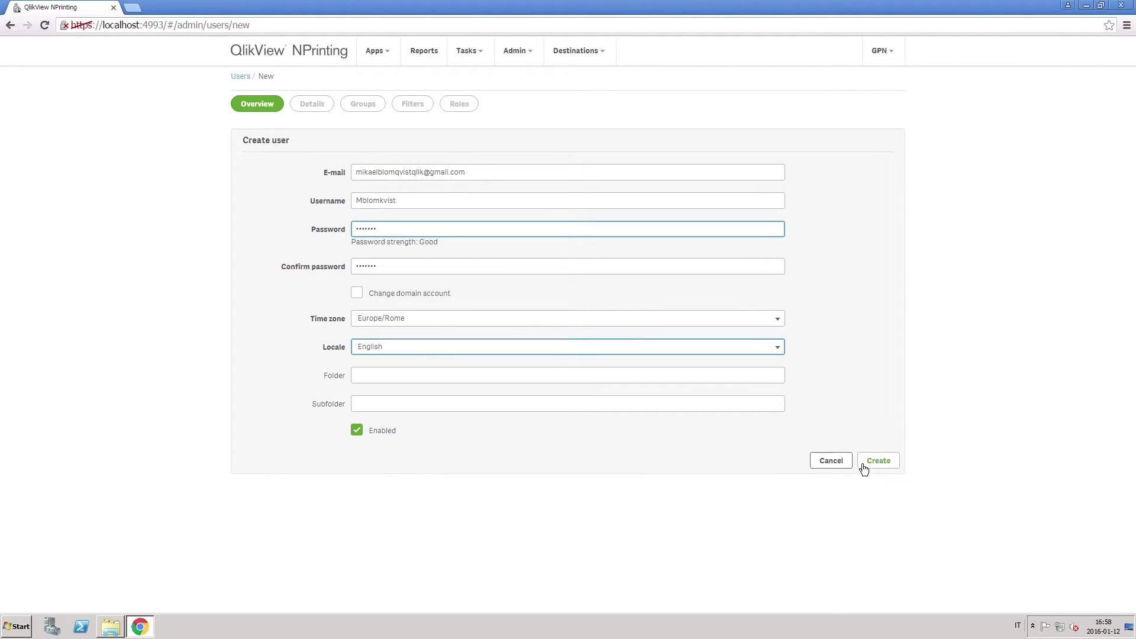
{"action": "left_click", "coordinate": [865, 465]}
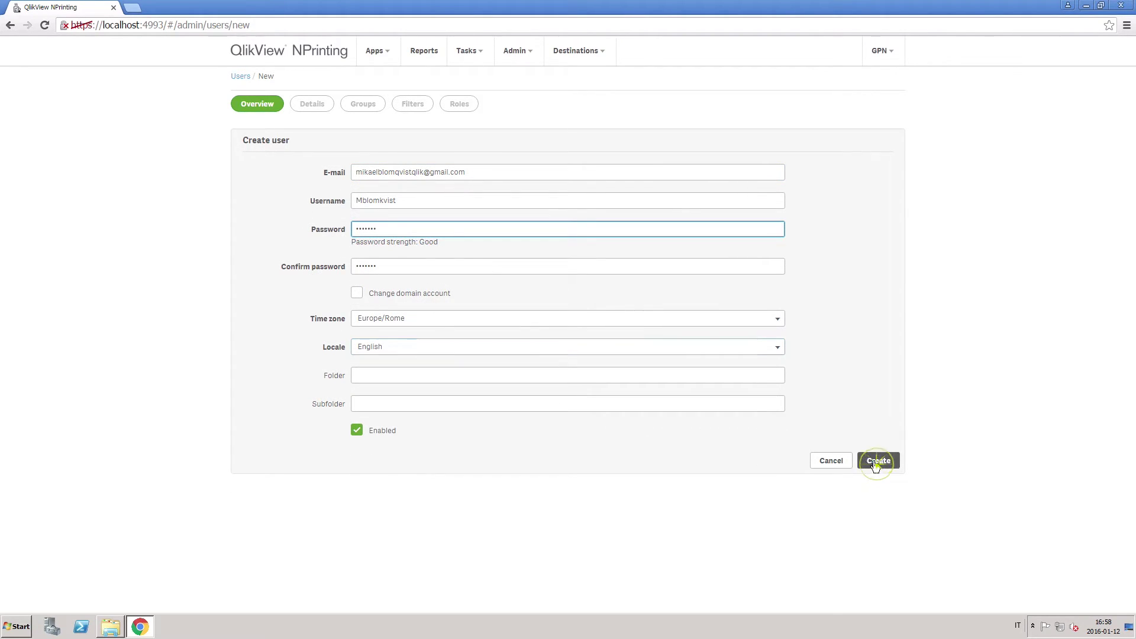
Step: Start a new security role with full Publish tasks, Published reports, Filters, Apps and Destination permissions
{"action": "left_click", "coordinate": [516, 50]}
{"action": "left_click", "coordinate": [515, 110]}
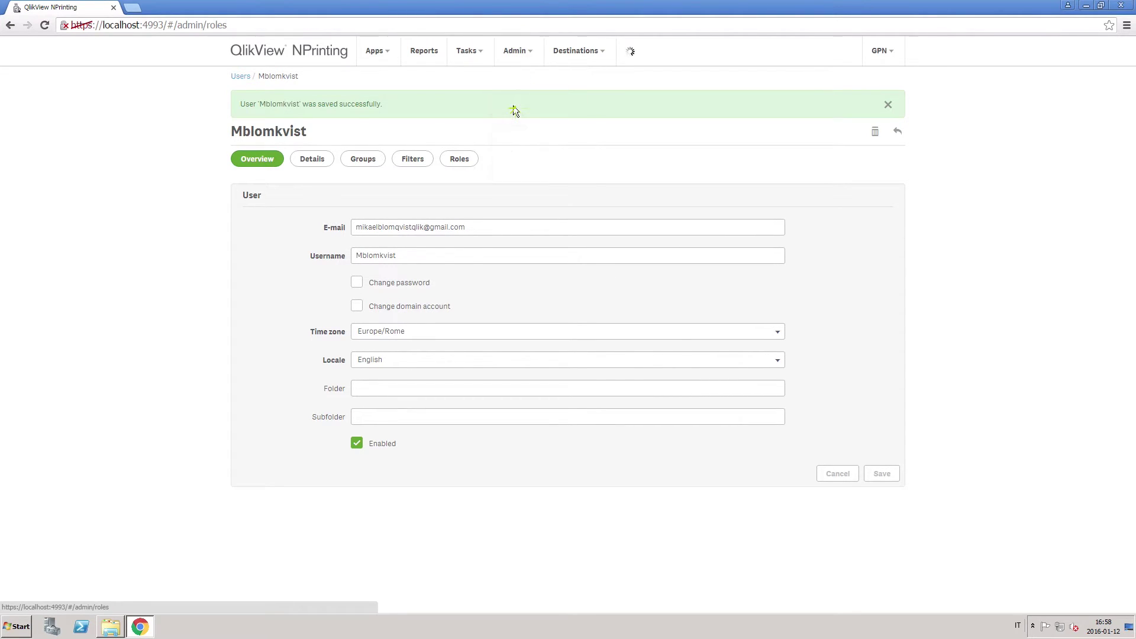
{"action": "left_click", "coordinate": [901, 116]}
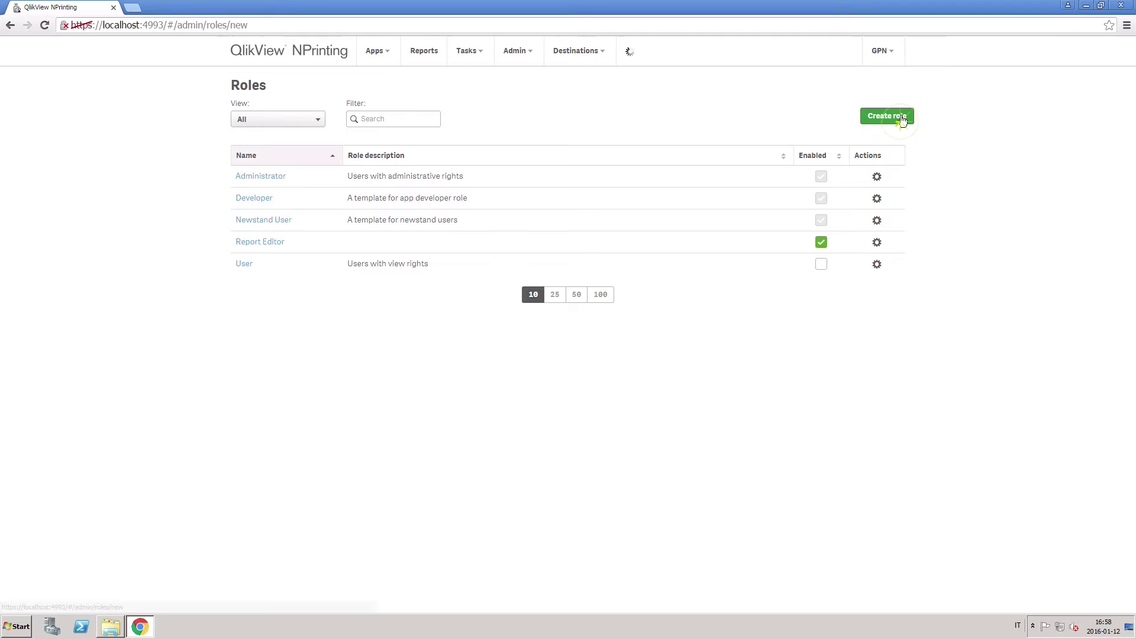
{"action": "scroll", "coordinate": [846, 354], "scroll_direction": "down", "scroll_amount": 7}
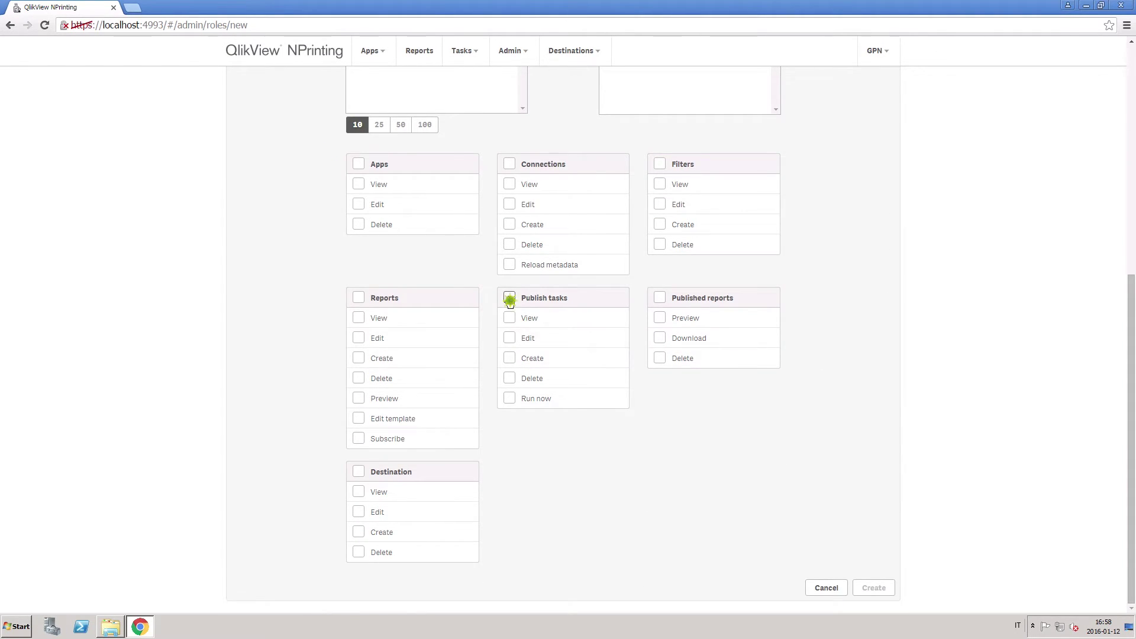
{"action": "left_click", "coordinate": [509, 298]}
{"action": "left_click", "coordinate": [661, 298]}
{"action": "left_click", "coordinate": [660, 164]}
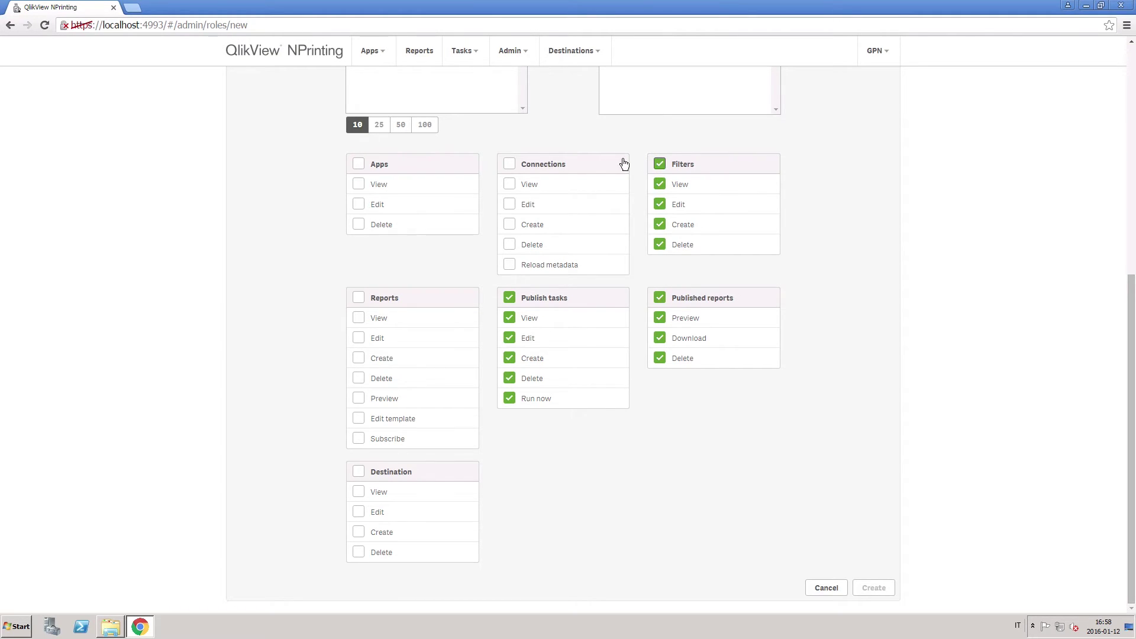
{"action": "left_click", "coordinate": [359, 165]}
{"action": "left_click", "coordinate": [360, 476]}
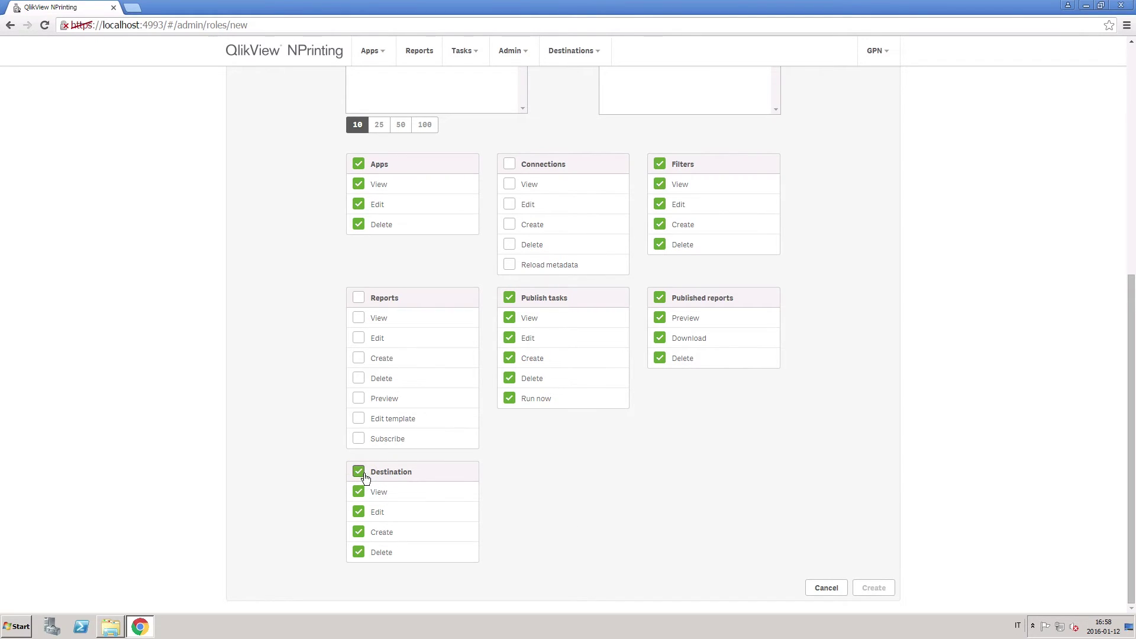
{"action": "scroll", "coordinate": [746, 475], "scroll_direction": "up", "scroll_amount": 4}
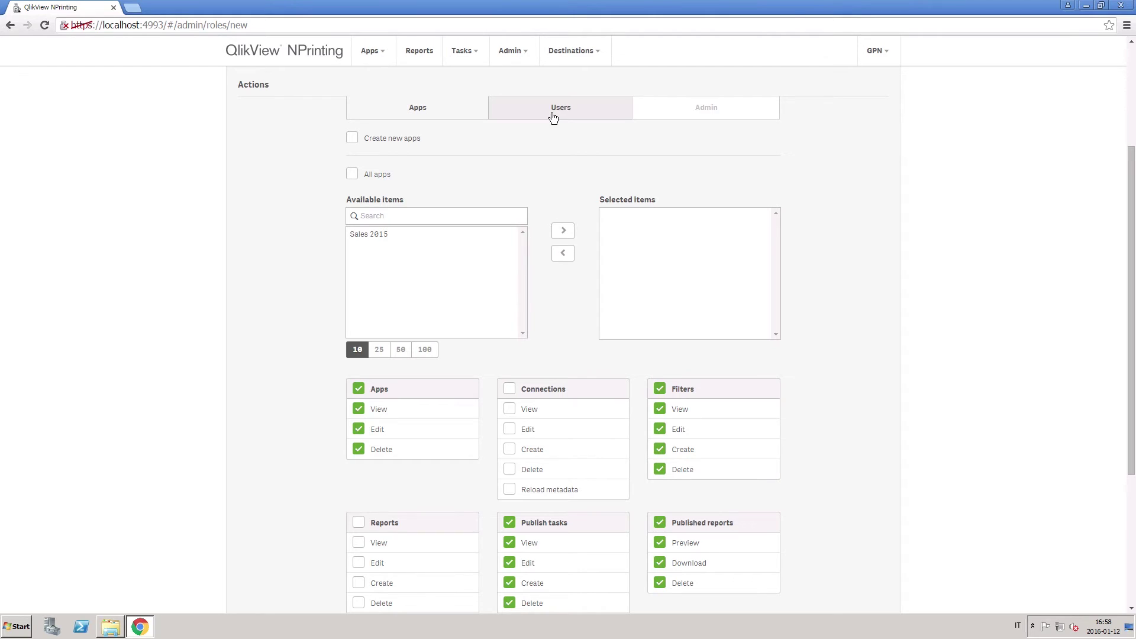
Step: Grant the role all Users and Groups permissions
{"action": "left_click", "coordinate": [552, 113]}
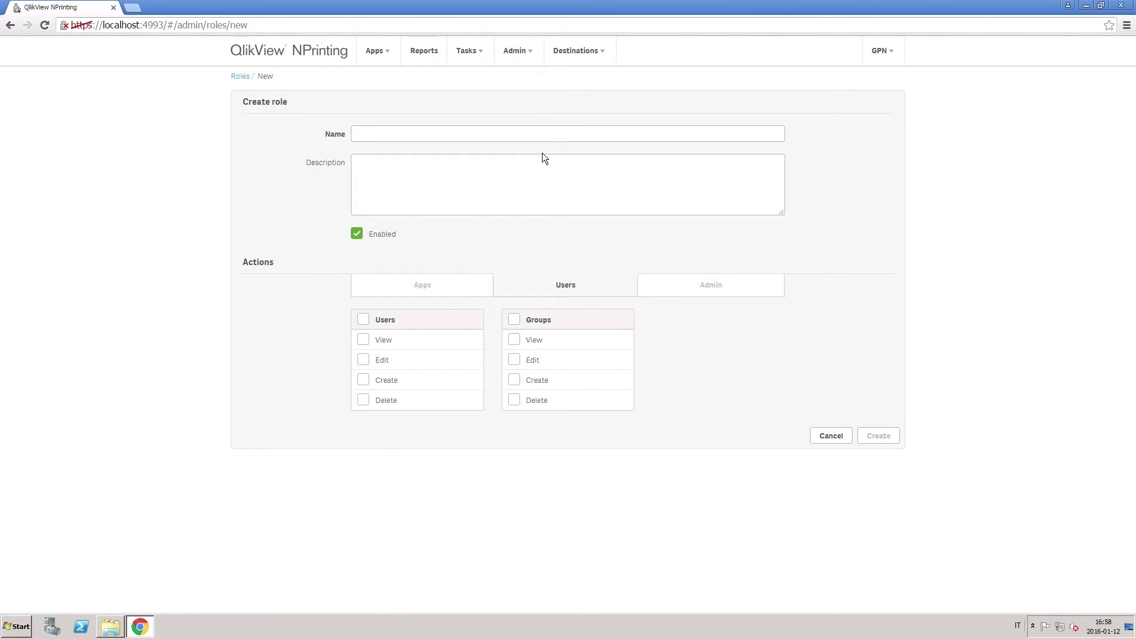
{"action": "left_click", "coordinate": [363, 320]}
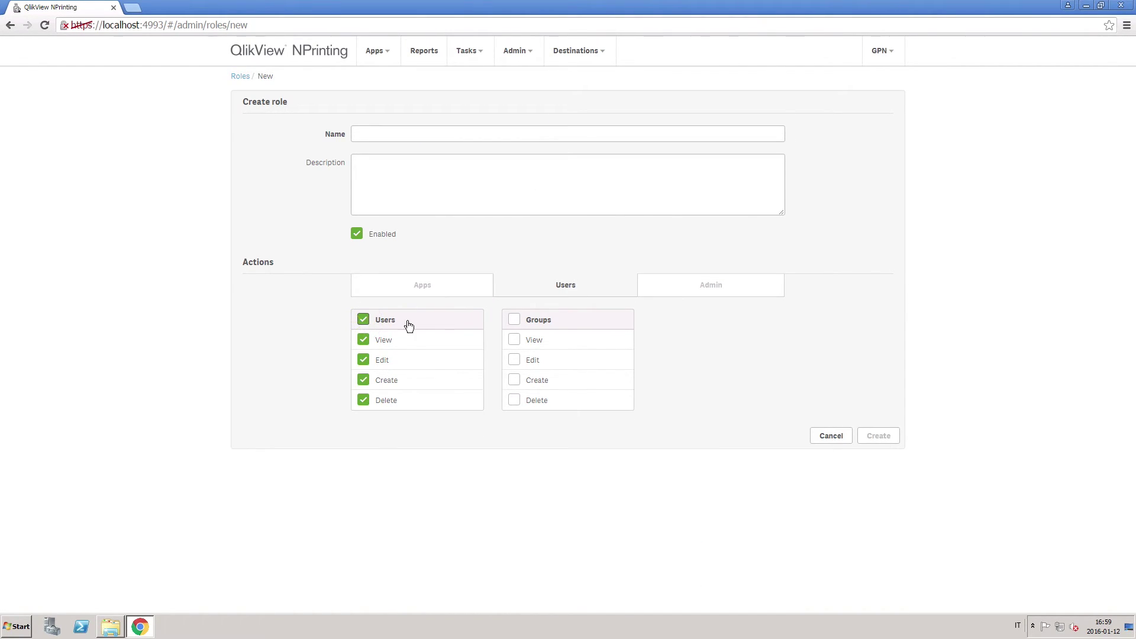
{"action": "left_click", "coordinate": [513, 320]}
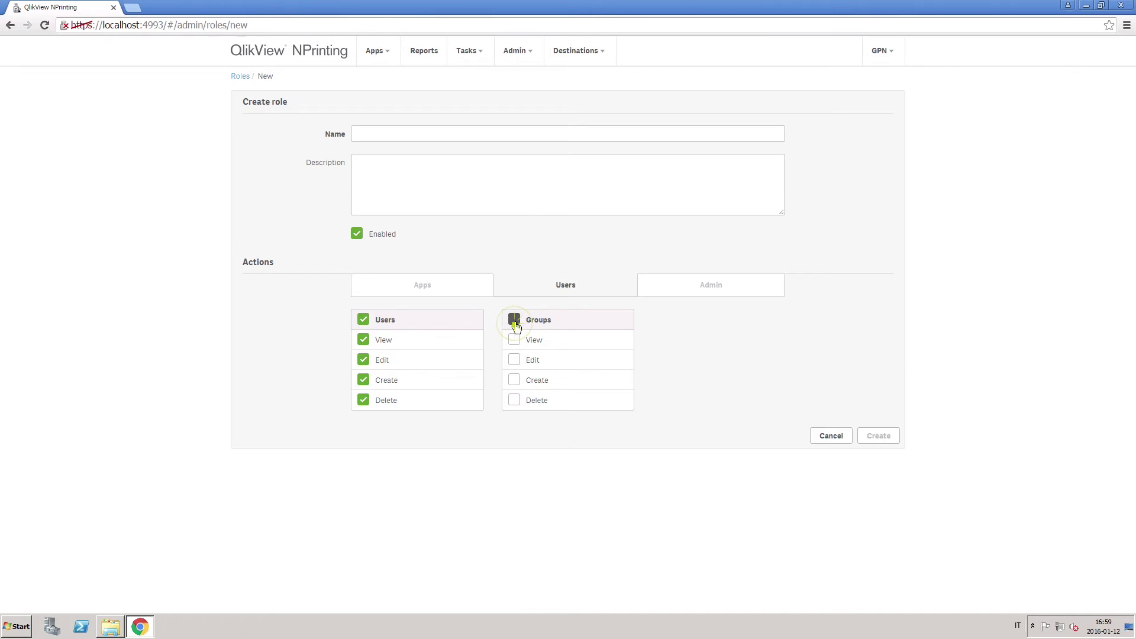
{"action": "left_click", "coordinate": [702, 296]}
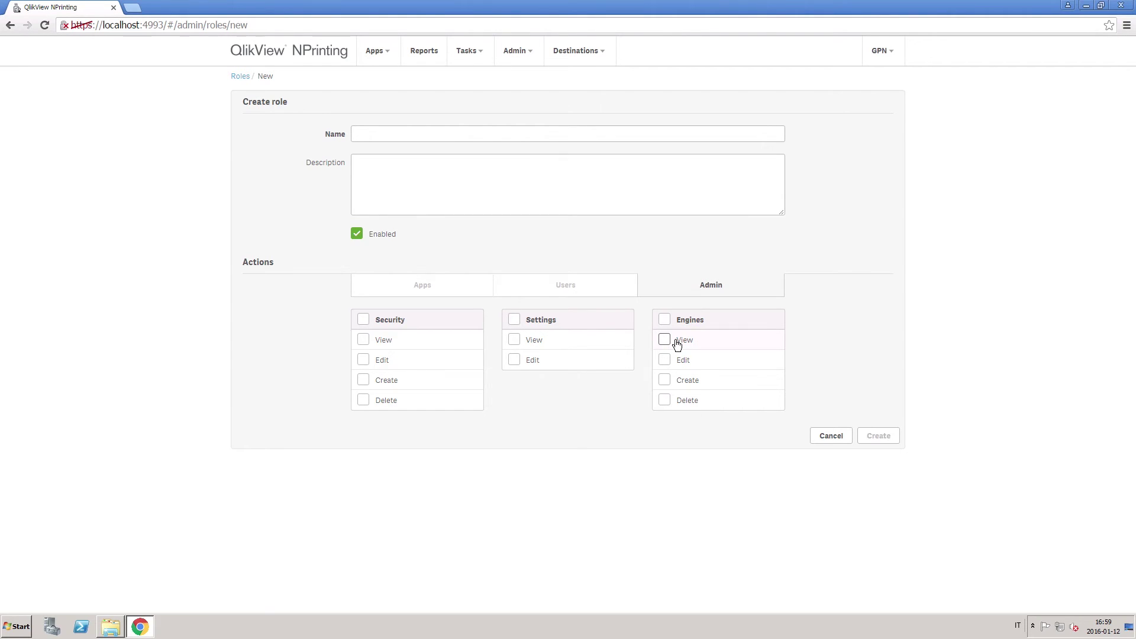
Step: Name the role 'Publisher user' and save it
{"action": "left_click", "coordinate": [479, 135]}
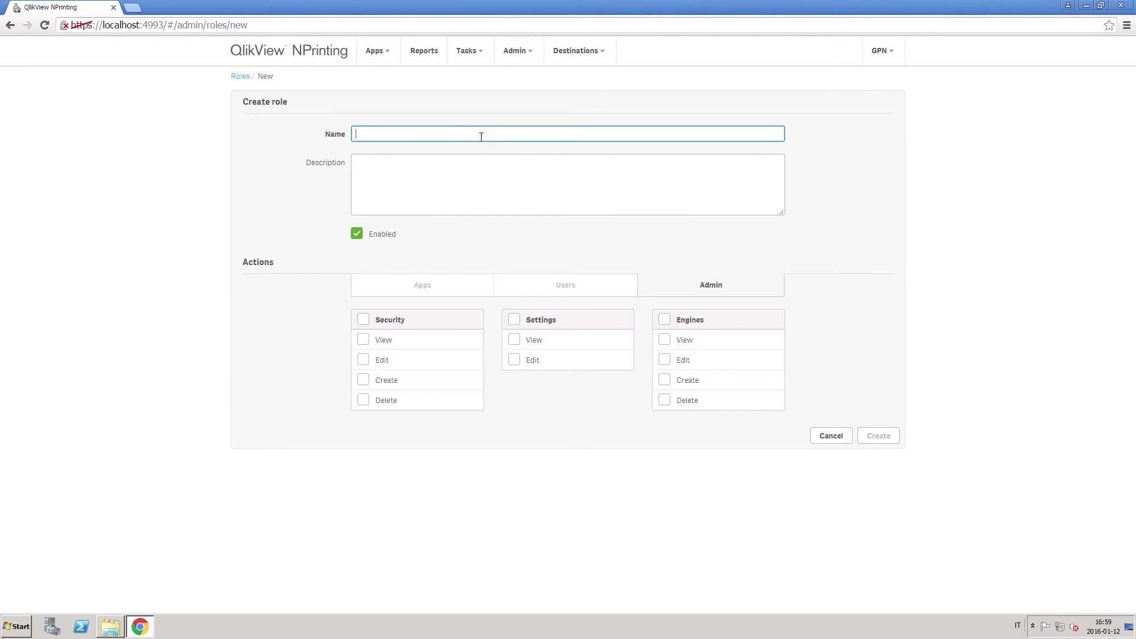
{"action": "type", "text": "Publisher user"}
{"action": "left_click", "coordinate": [879, 437]}
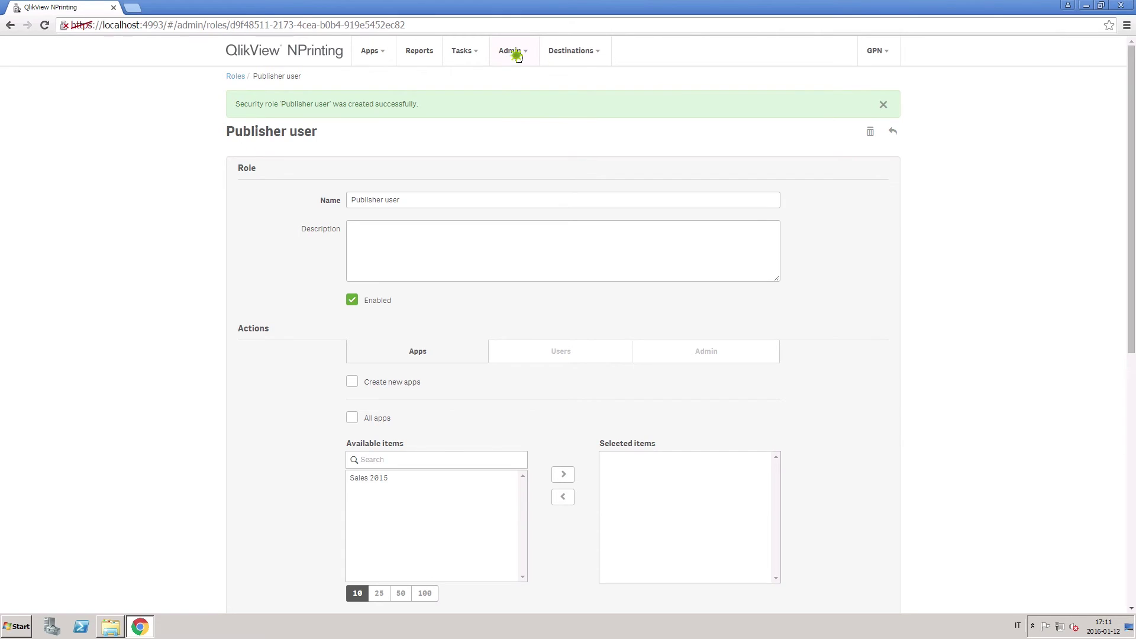
Step: Move Publisher user into the second user's selected roles and update the roles
{"action": "left_click", "coordinate": [513, 51]}
{"action": "left_click", "coordinate": [513, 83]}
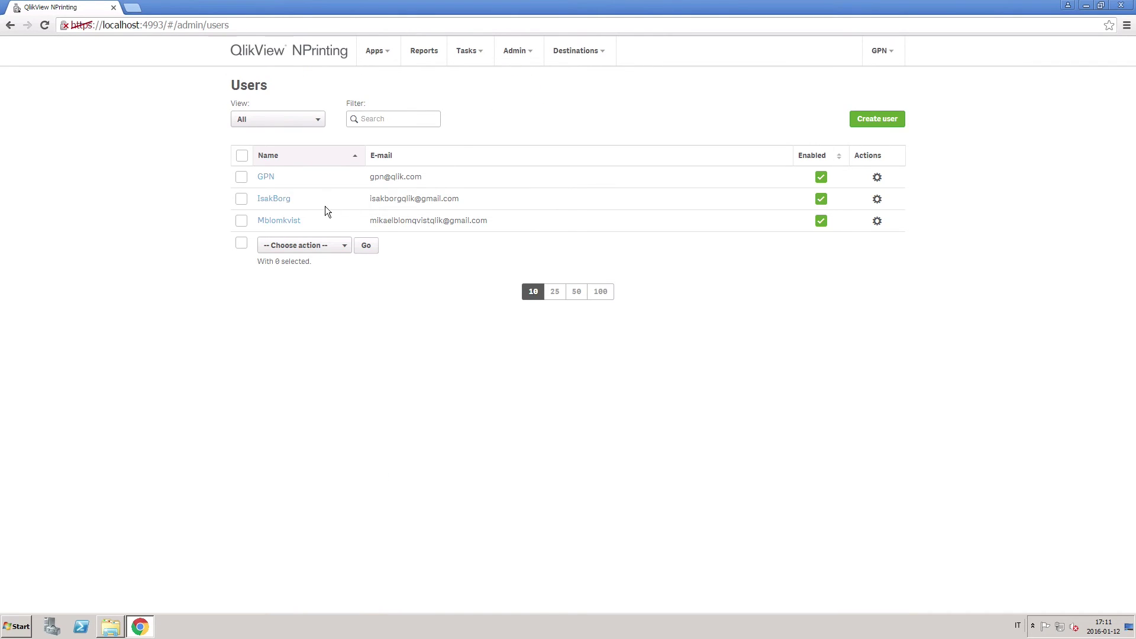
{"action": "left_click", "coordinate": [289, 221]}
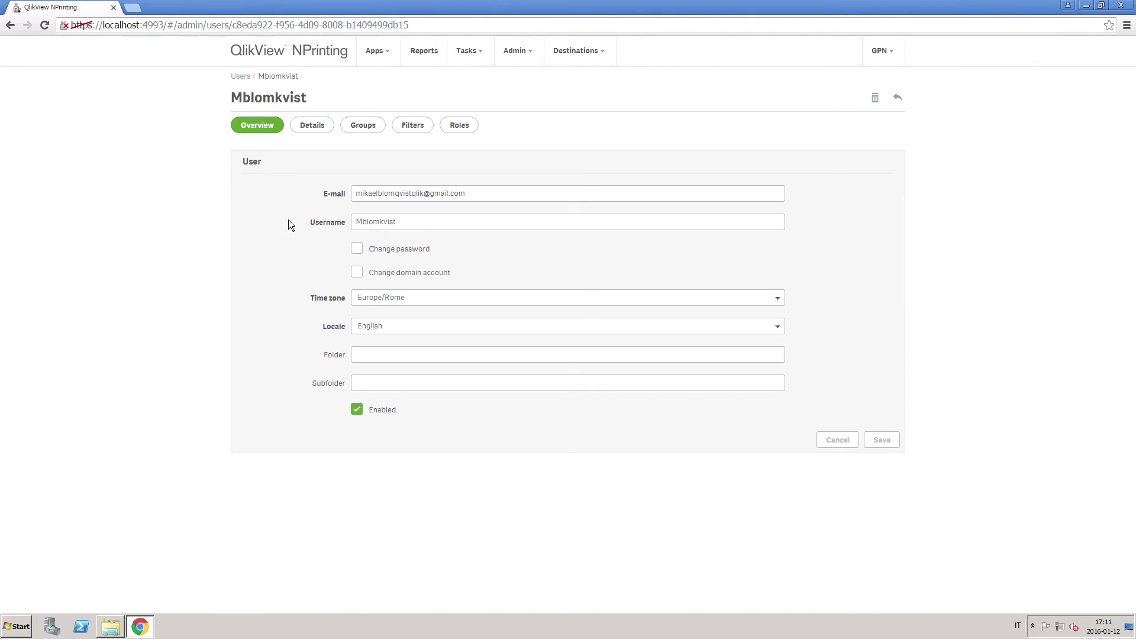
{"action": "left_click", "coordinate": [461, 126]}
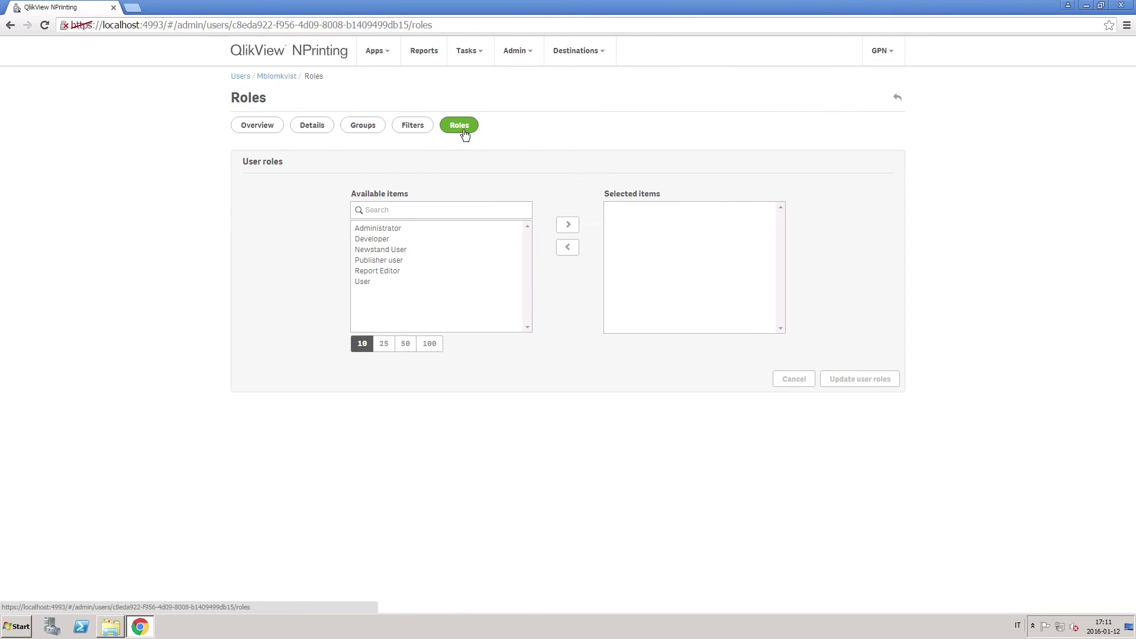
{"action": "left_click", "coordinate": [385, 262]}
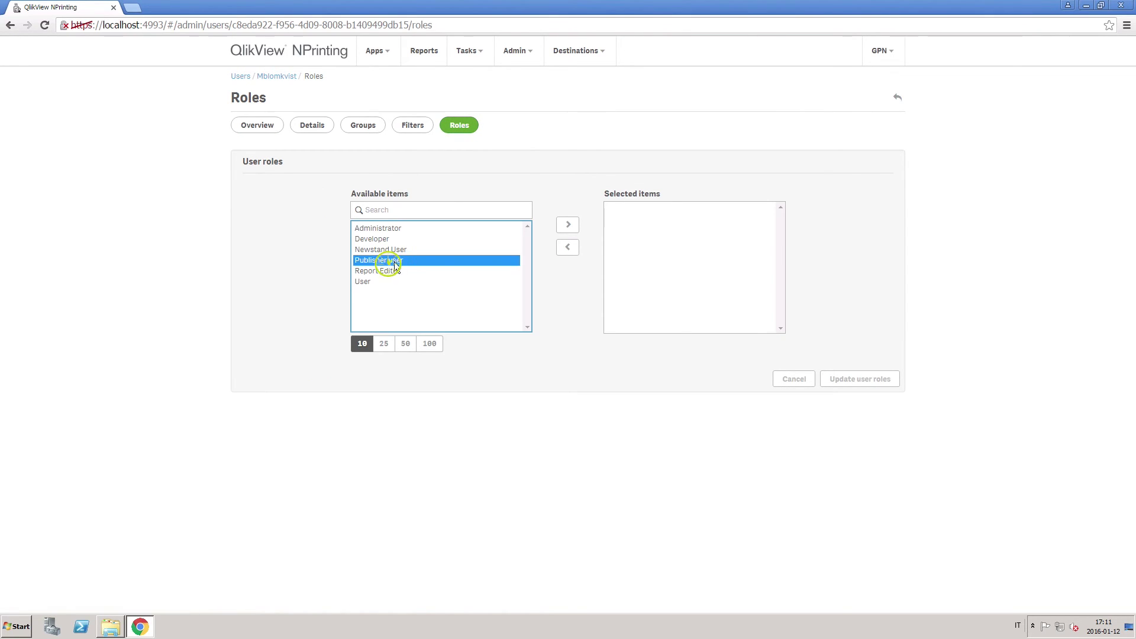
{"action": "left_click", "coordinate": [567, 228]}
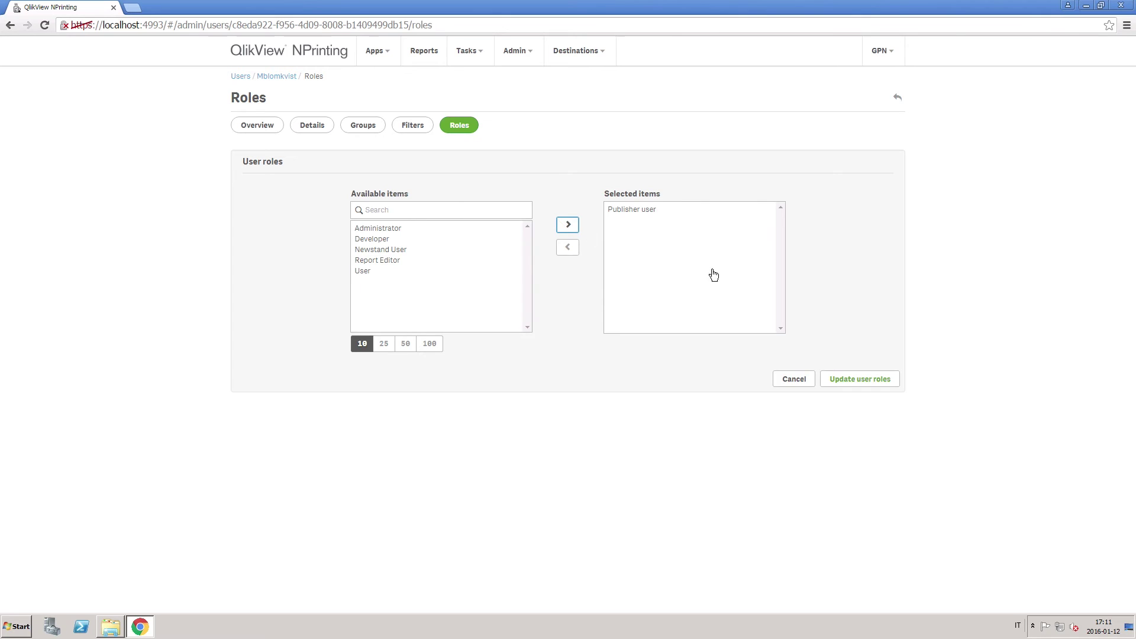
{"action": "left_click", "coordinate": [843, 380]}
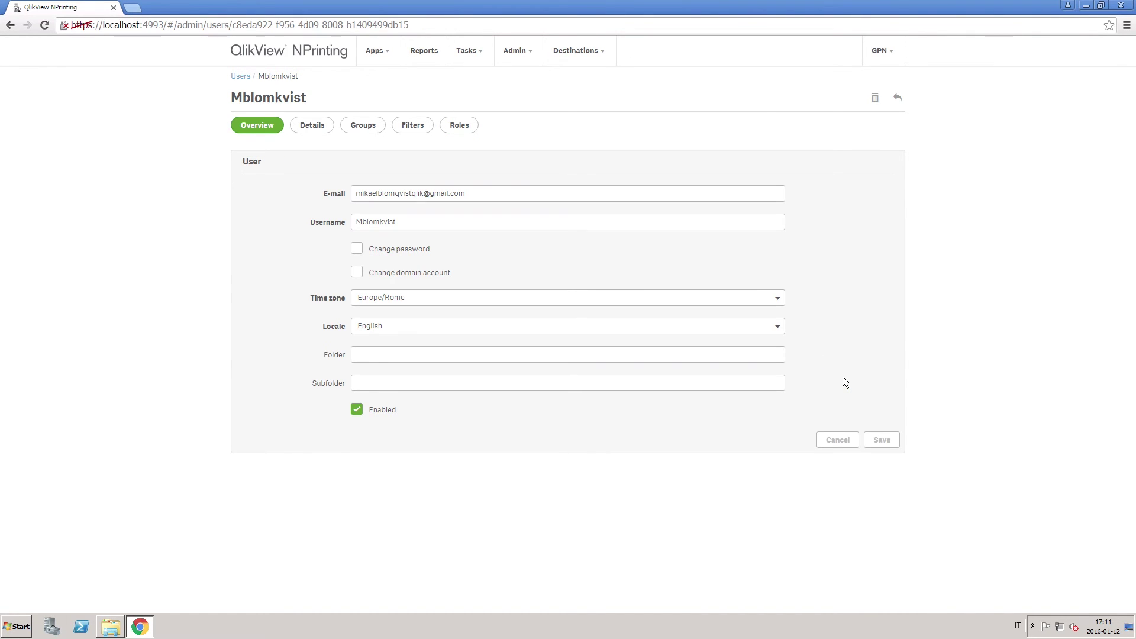